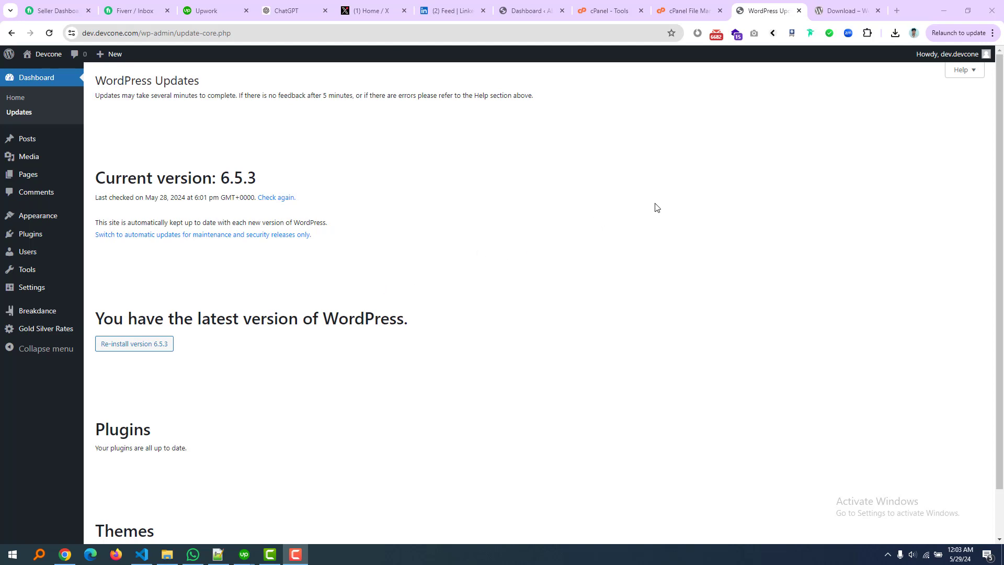
# Check the WordPress download page, then view the dev.devcone.com site files in cPanel File Manager and pick out the wp-content folder
pyautogui.click(846, 9)
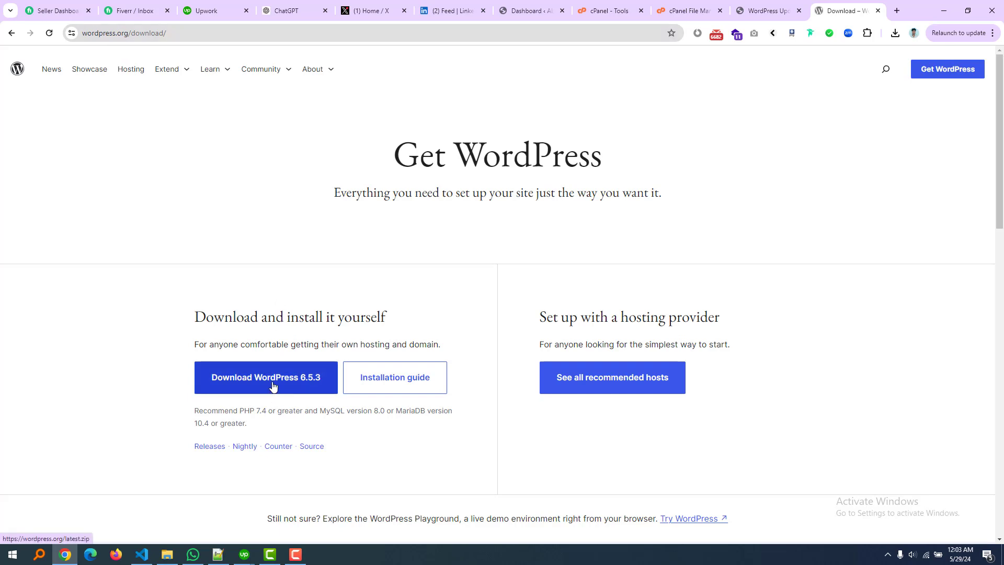
pyautogui.click(664, 7)
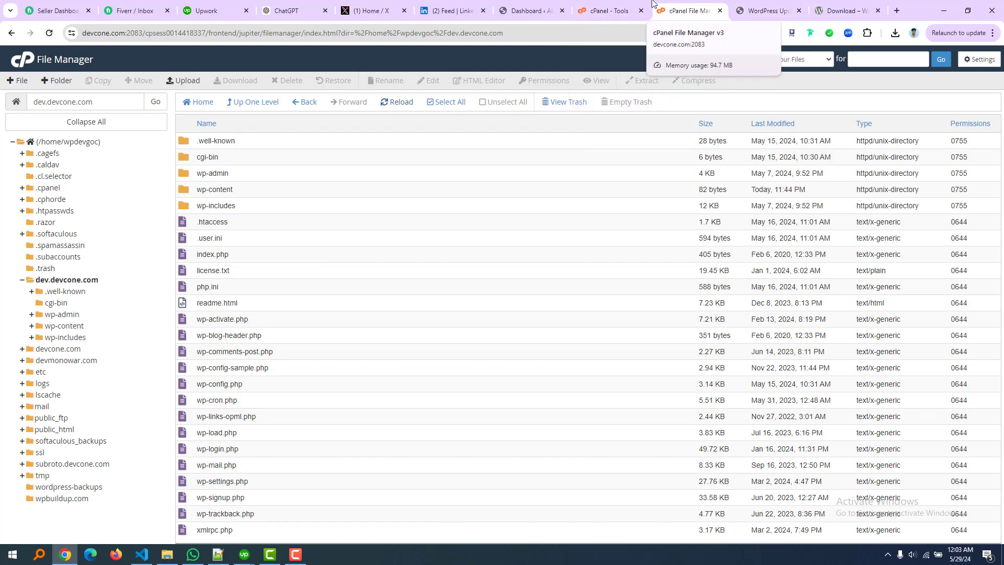
pyautogui.click(628, 8)
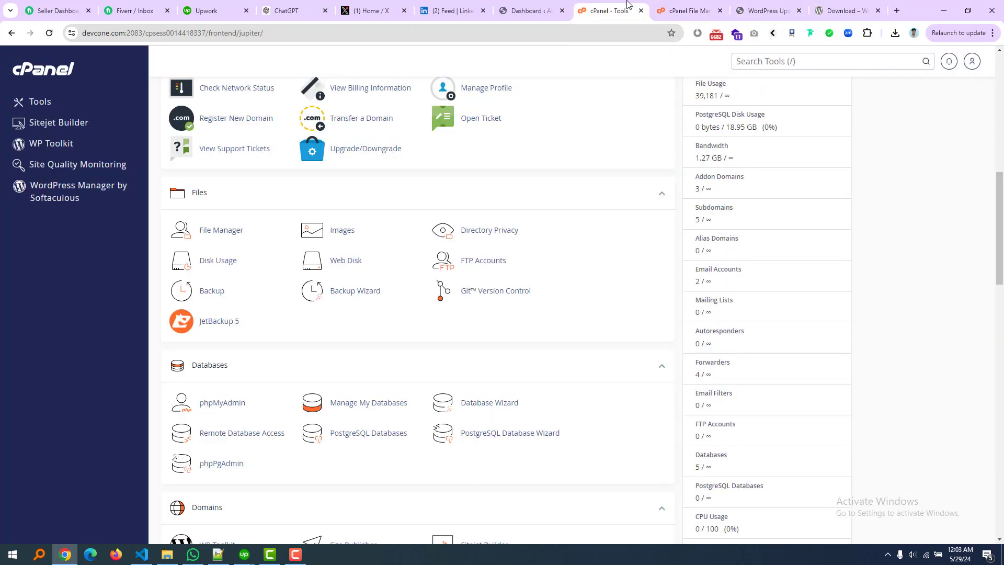
pyautogui.click(231, 236)
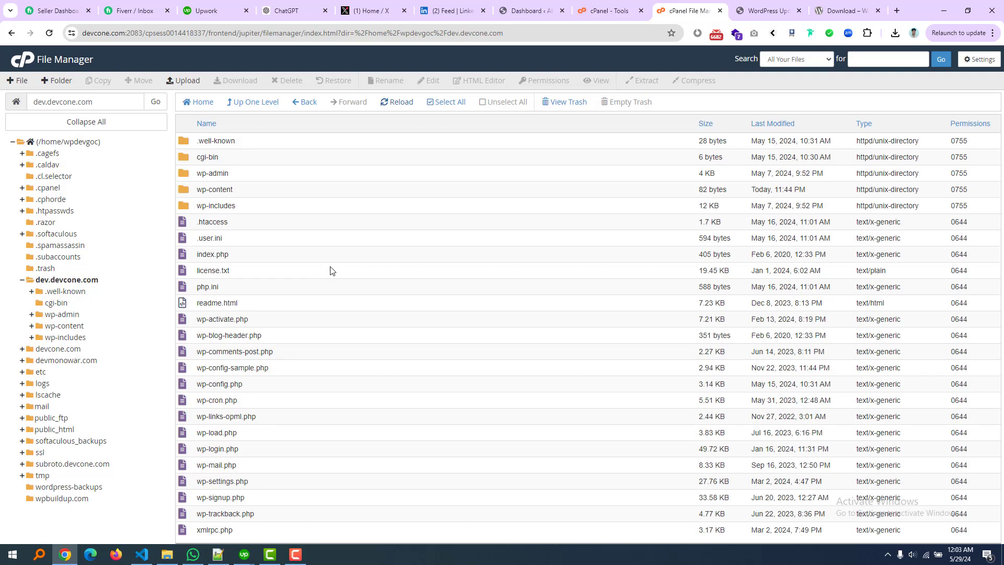
pyautogui.click(249, 193)
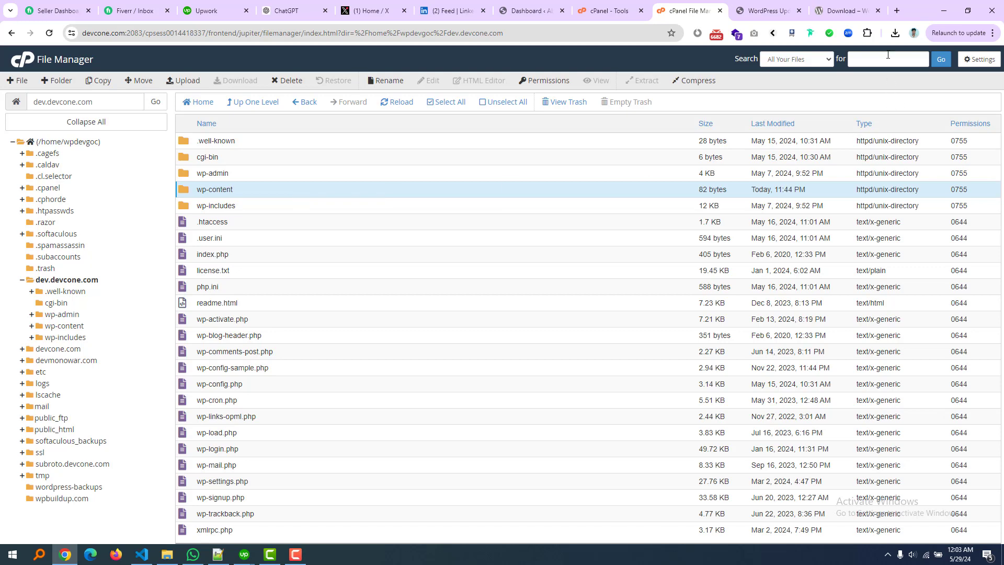
# Open the downloaded wordpress-6.5.3.zip from the Downloads folder, enter its wordpress folder and pick out wp-content
pyautogui.click(896, 33)
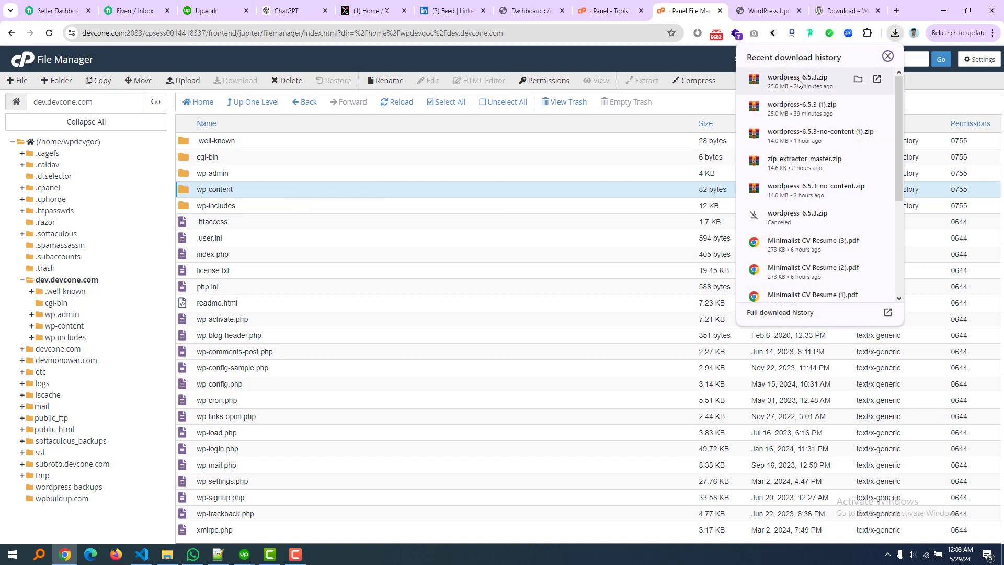
pyautogui.click(858, 79)
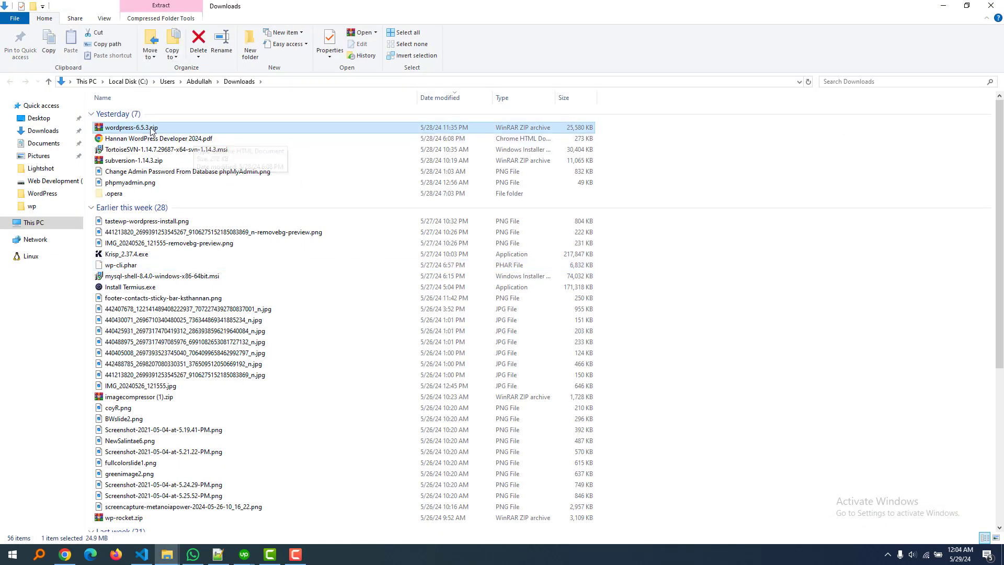
pyautogui.doubleClick(150, 130)
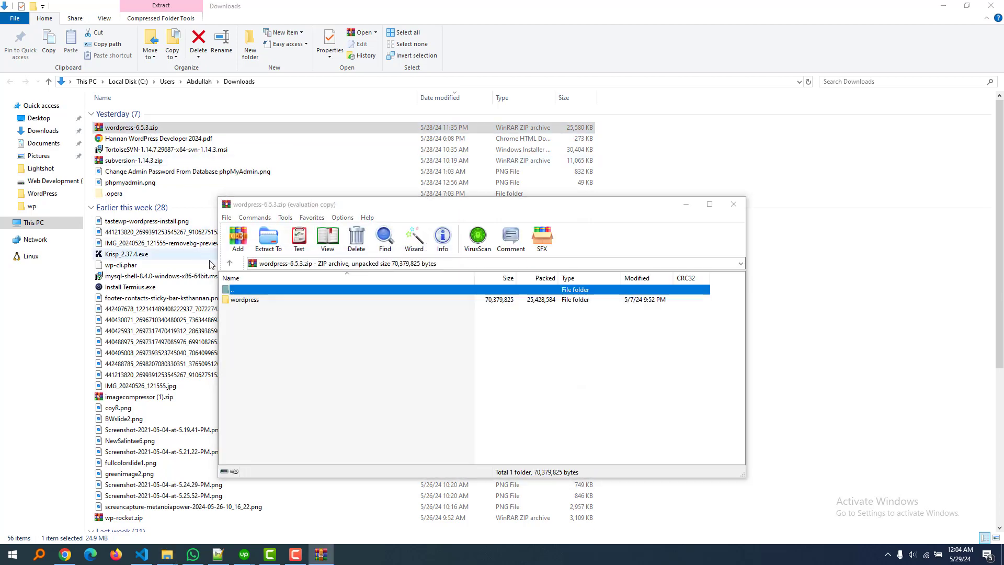
pyautogui.click(696, 114)
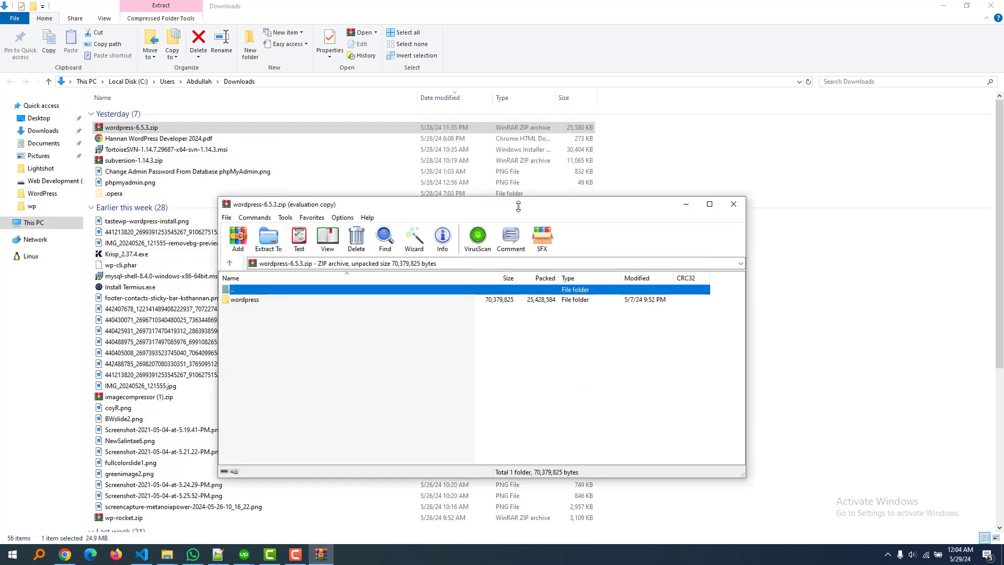
pyautogui.doubleClick(265, 301)
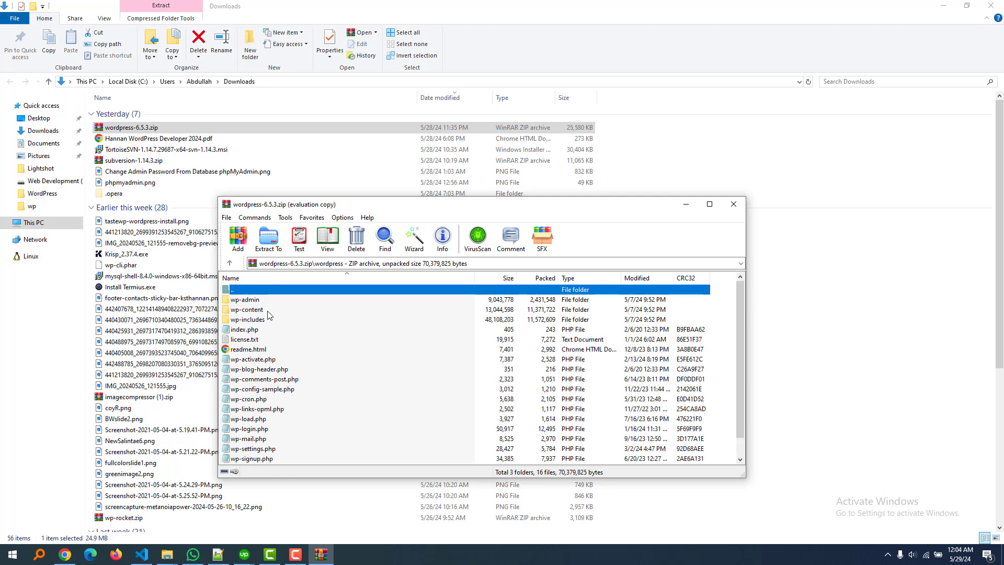
pyautogui.click(256, 309)
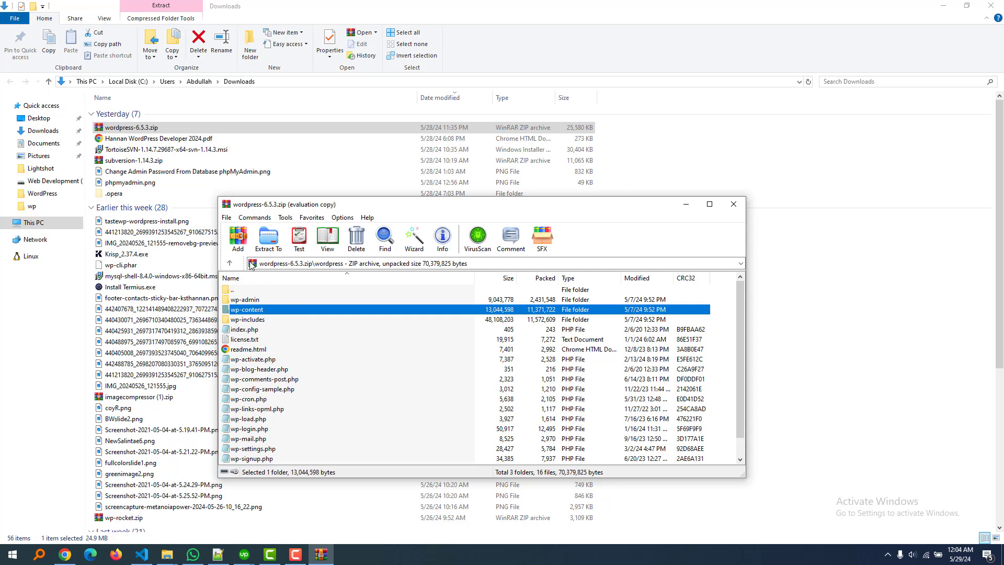
# Create a new folder with the default name in Downloads and open it
pyautogui.click(741, 149)
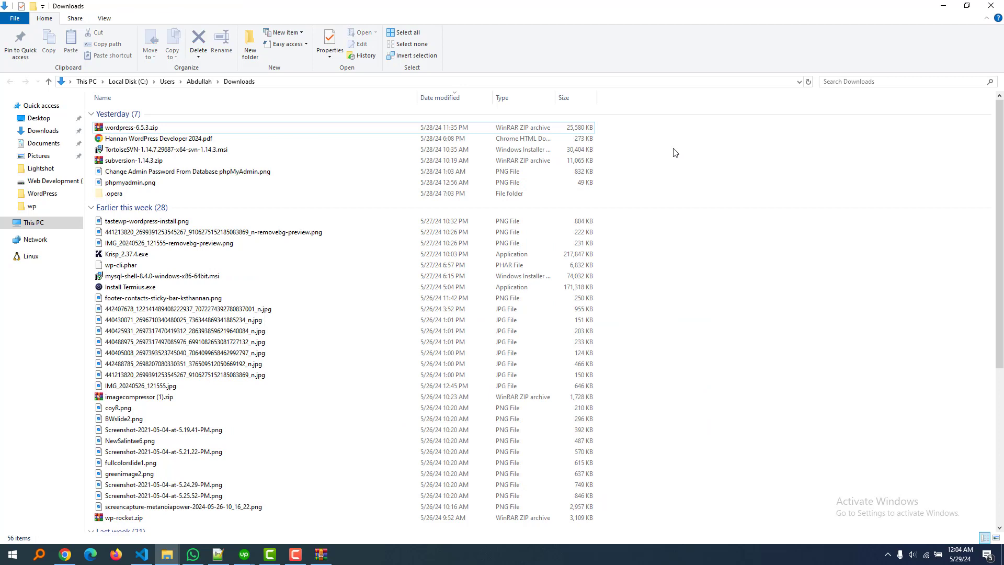
pyautogui.rightClick(674, 149)
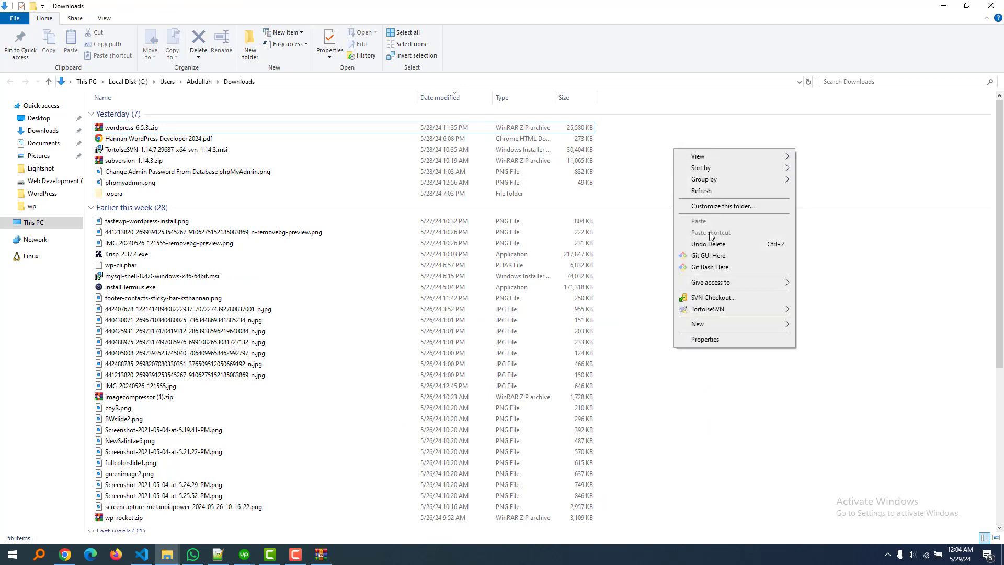
pyautogui.moveTo(732, 324)
pyautogui.click(819, 326)
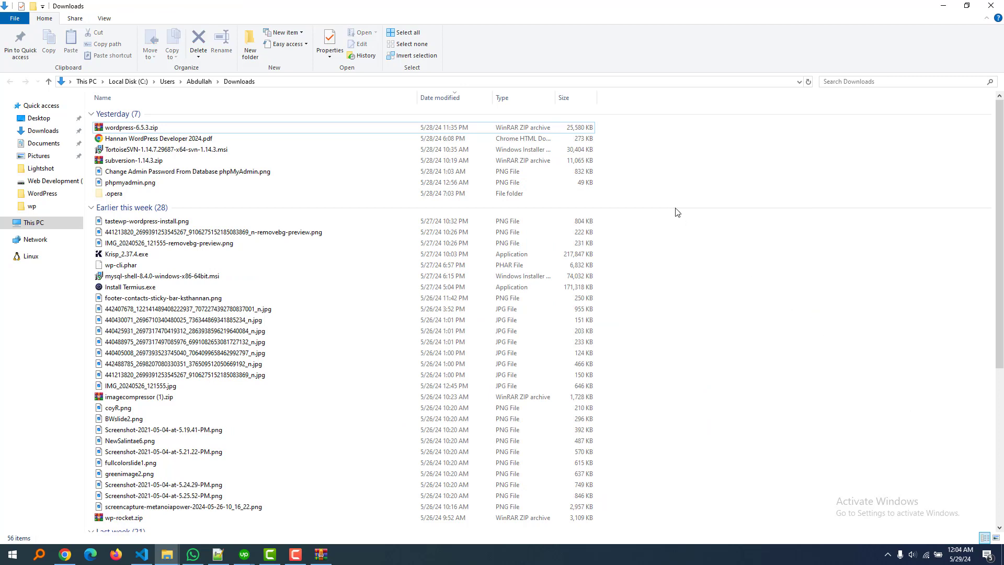
pyautogui.click(291, 140)
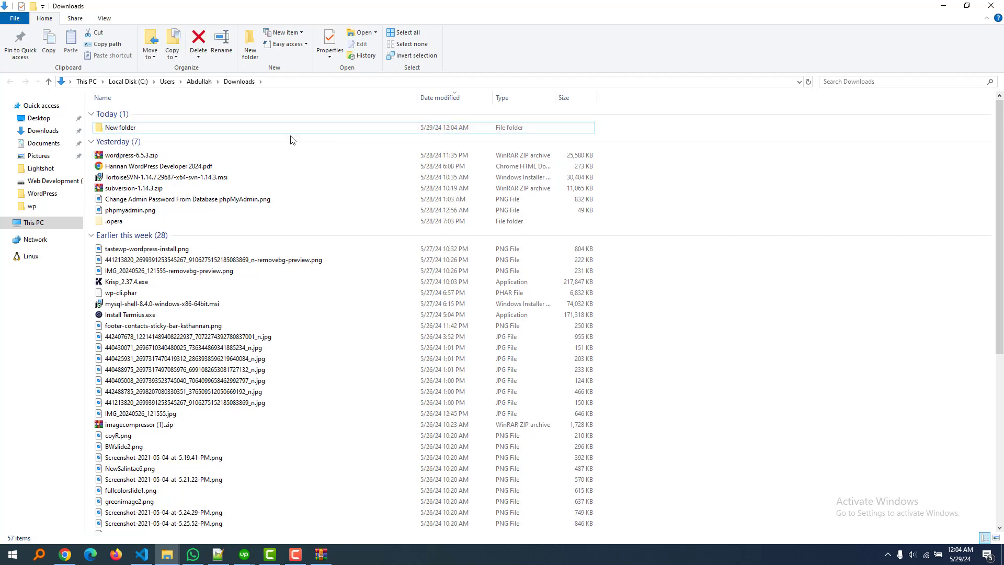
pyautogui.doubleClick(226, 129)
# Extract everything except the wp-content folder from the WordPress archive into the empty new folder
pyautogui.click(321, 554)
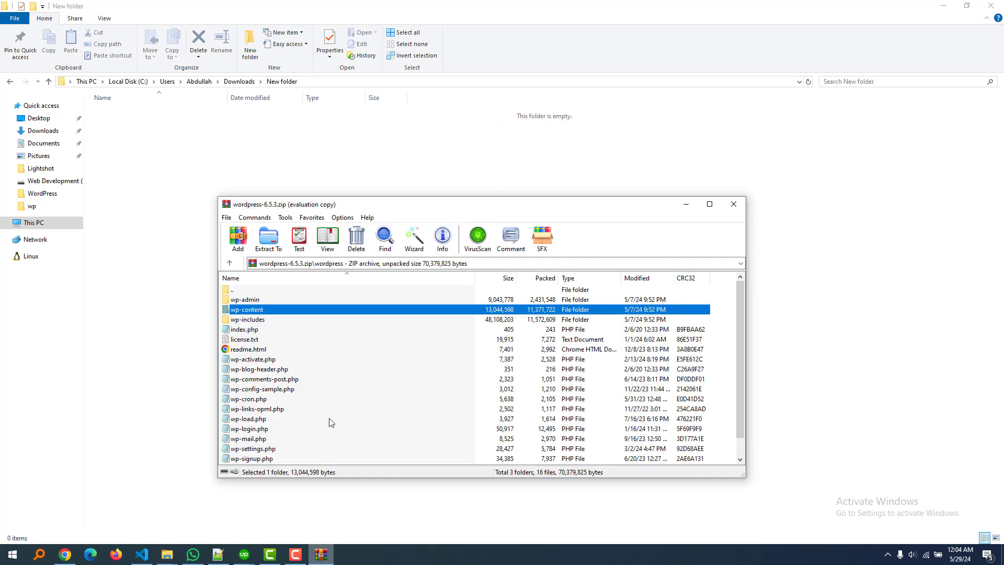
pyautogui.hotkey('ctrl', 'a')
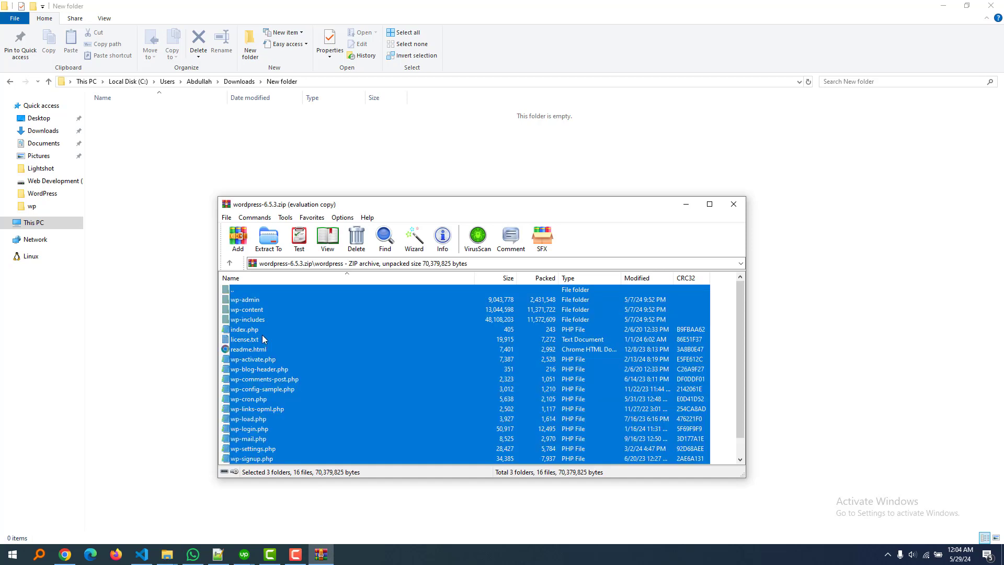
pyautogui.keyDown('ctrl'); pyautogui.click(256, 312); pyautogui.keyUp('ctrl')
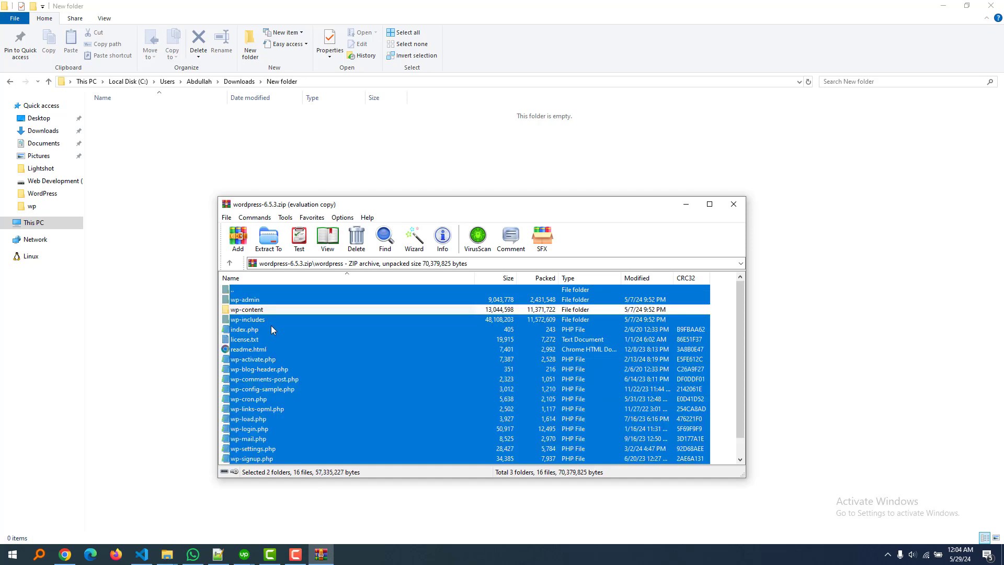
pyautogui.moveTo(275, 324); pyautogui.dragTo(170, 319)
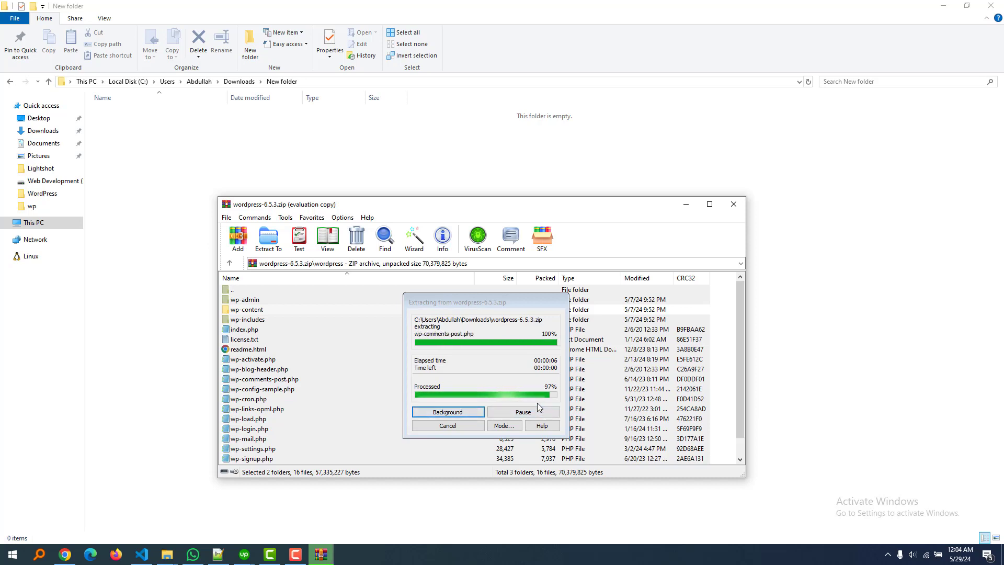
pyautogui.hotkey('ctrl', 'v')
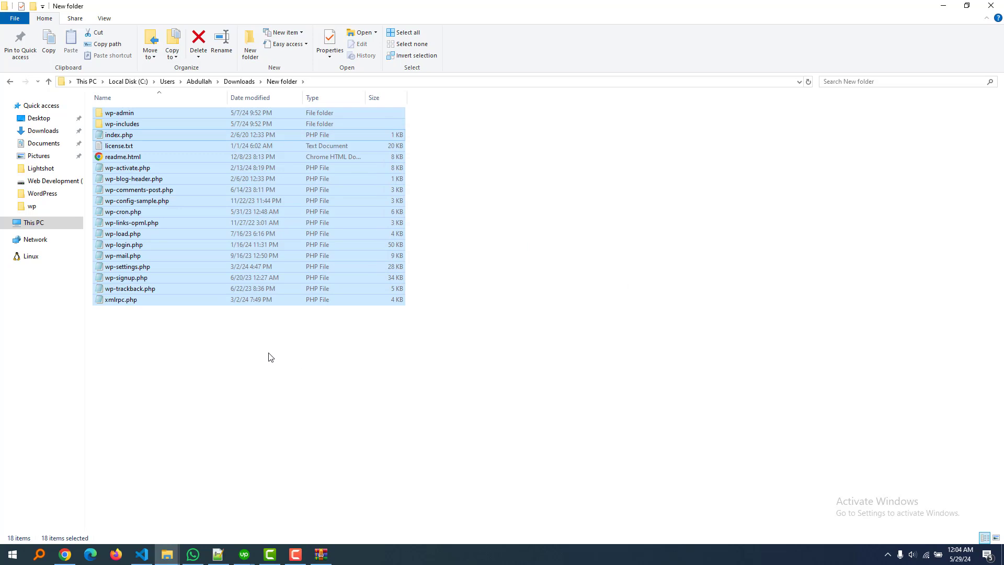
pyautogui.click(270, 355)
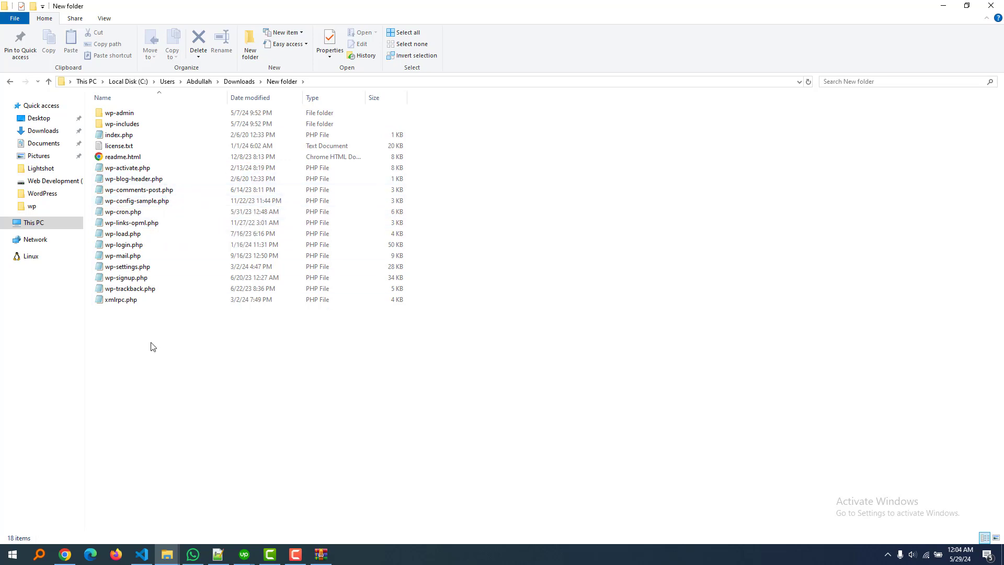
# Compress all the extracted WordPress files into a ZIP archive named wp-no-content.zip
pyautogui.moveTo(156, 339); pyautogui.dragTo(215, 113)
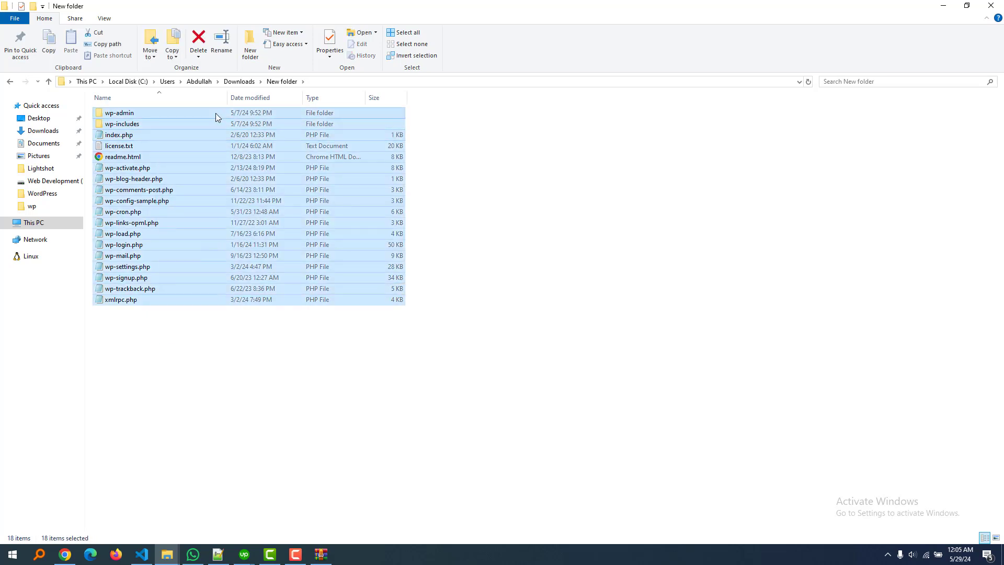
pyautogui.rightClick(216, 113)
pyautogui.click(261, 178)
pyautogui.click(462, 274)
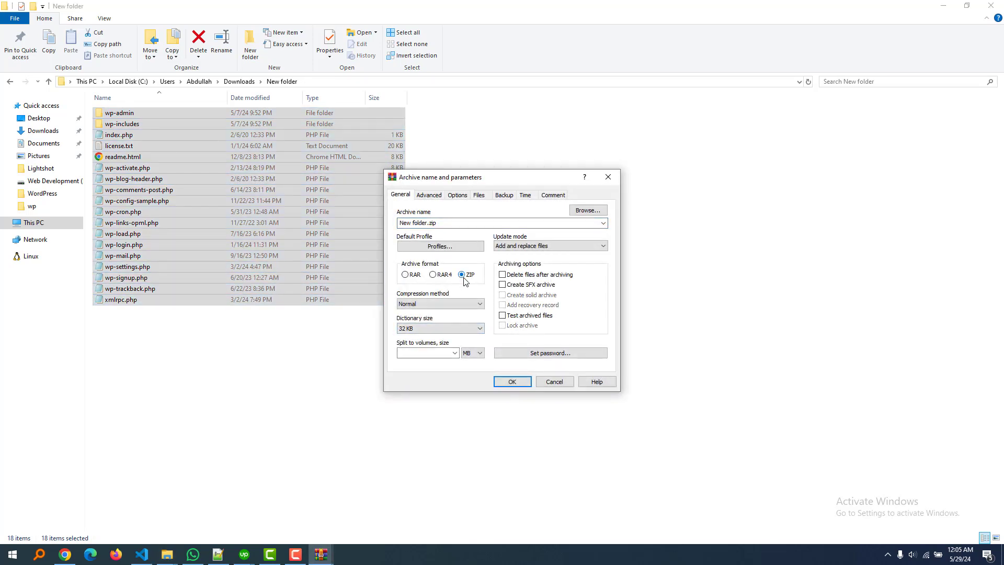
pyautogui.click(510, 382)
pyautogui.click(425, 222)
pyautogui.moveTo(428, 223); pyautogui.dragTo(374, 223)
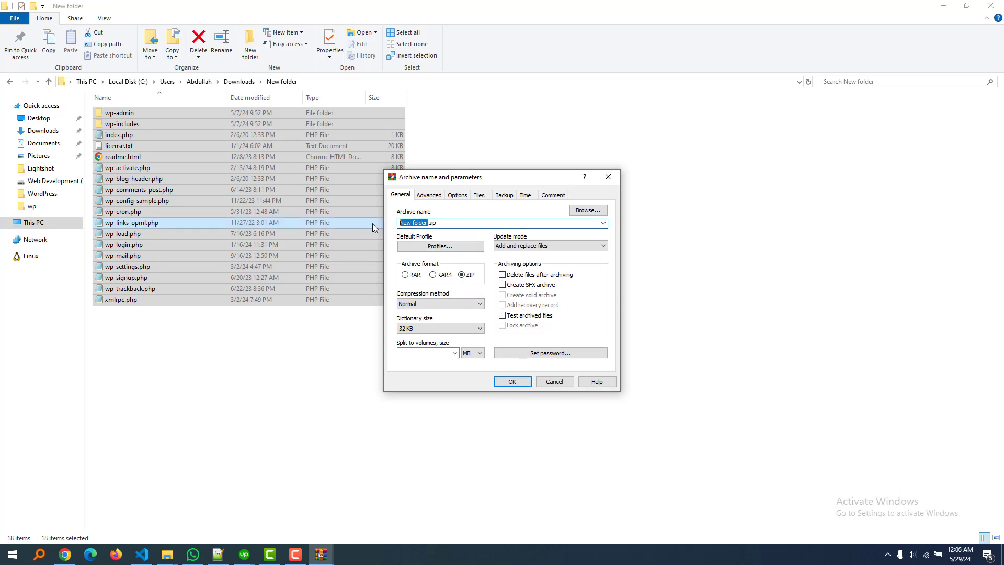
pyautogui.write('wp-no-content')
pyautogui.click(523, 380)
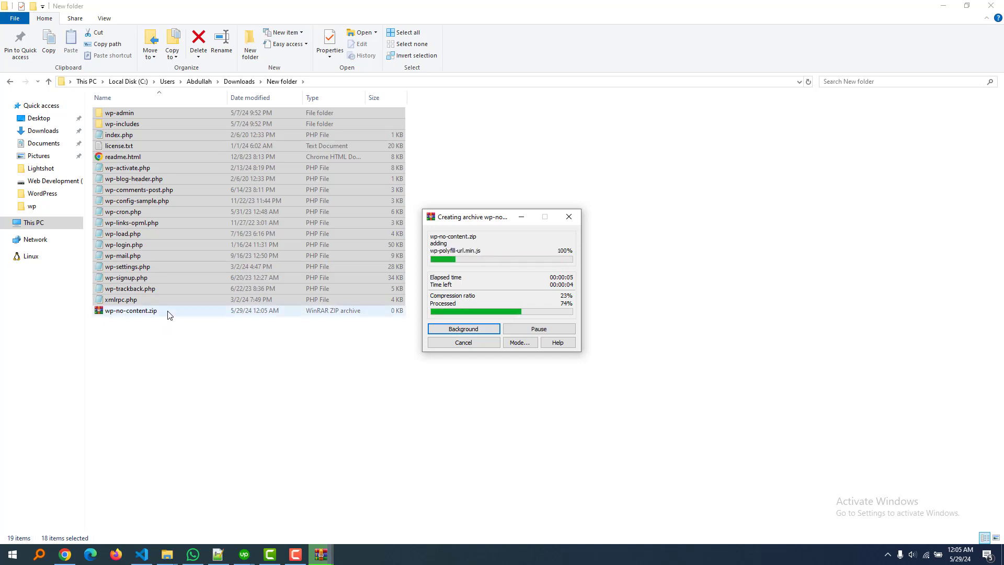
# Switch to cPanel File Manager in the browser and pick out wp-content, wp-config.php and .htaccess among the site files
pyautogui.hotkey('alt', 'Tab')
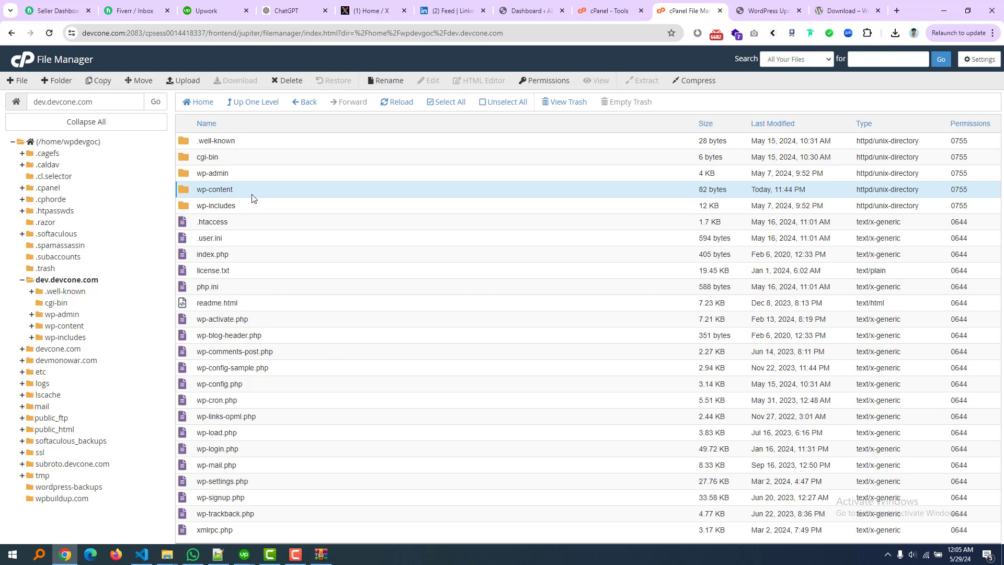
pyautogui.press('ctrl')
pyautogui.keyDown('ctrl'); pyautogui.click(281, 389); pyautogui.keyUp('ctrl')
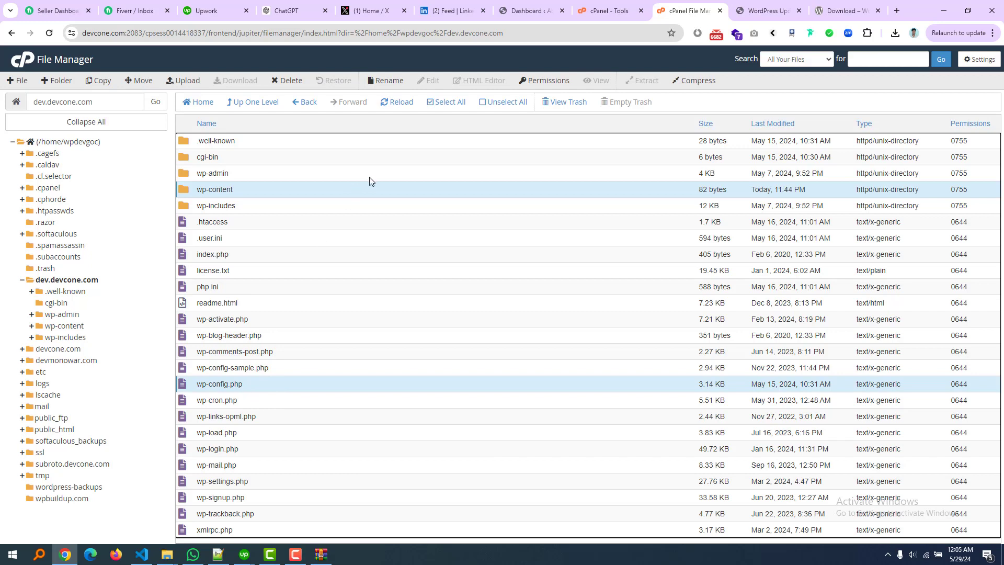
pyautogui.click(387, 221)
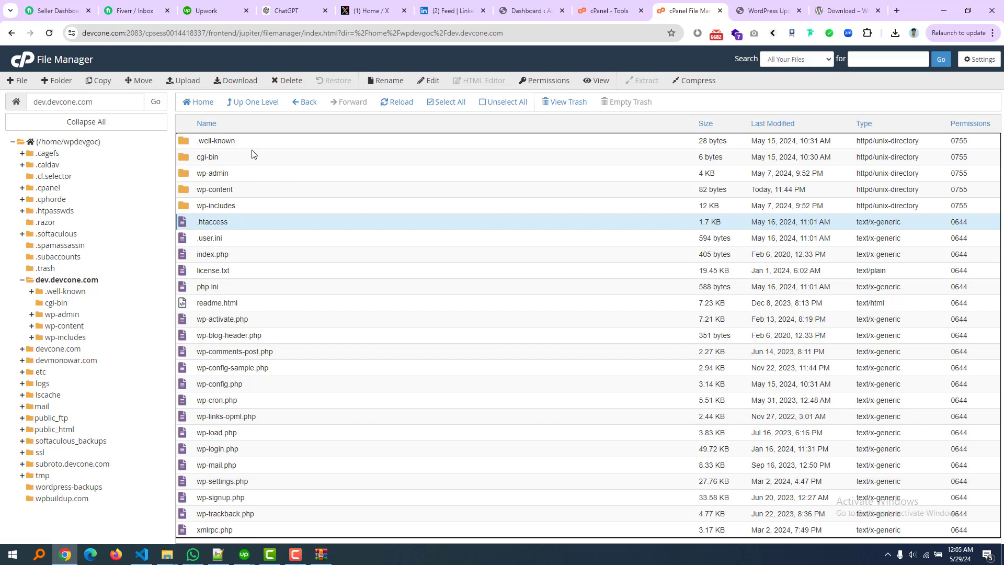
# Delete all items in dev.devcone.com except .well-known, cgi-bin, wp-content, .htaccess, .user.ini, php.ini and wp-config.php
pyautogui.click(434, 103)
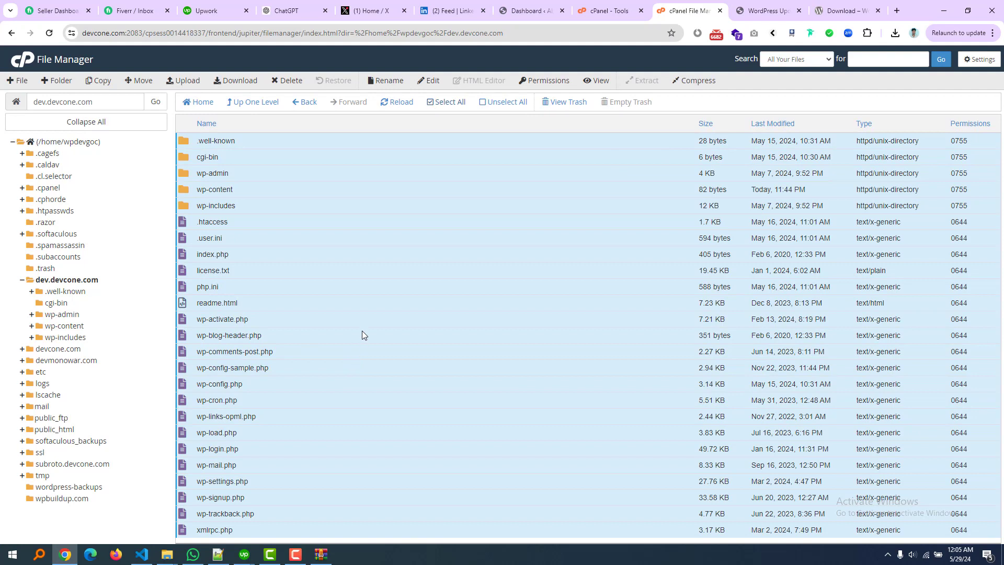
pyautogui.keyDown('ctrl'); pyautogui.click(268, 147); pyautogui.keyUp('ctrl')
pyautogui.keyDown('ctrl'); pyautogui.click(253, 158); pyautogui.keyUp('ctrl')
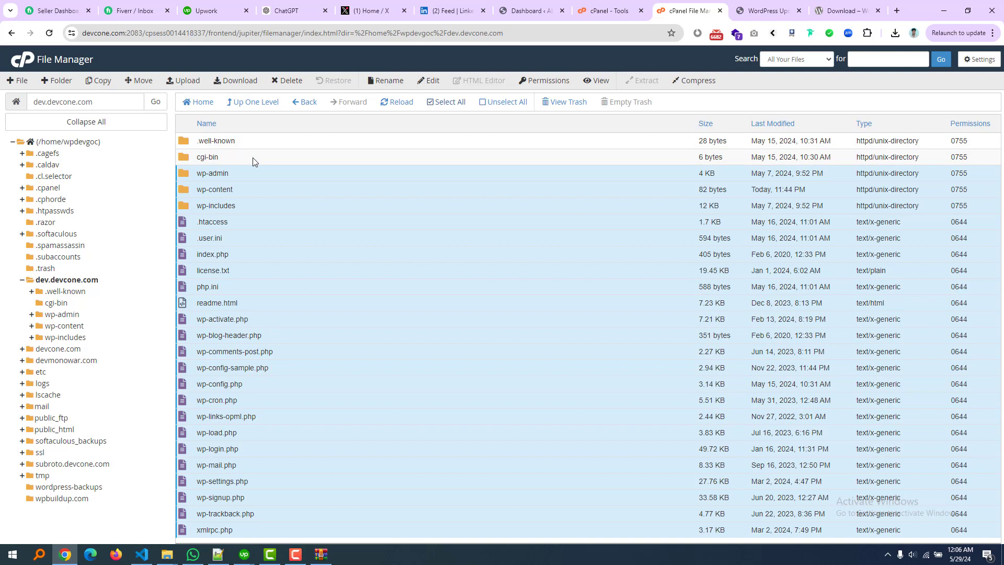
pyautogui.keyDown('ctrl'); pyautogui.click(246, 192); pyautogui.keyUp('ctrl')
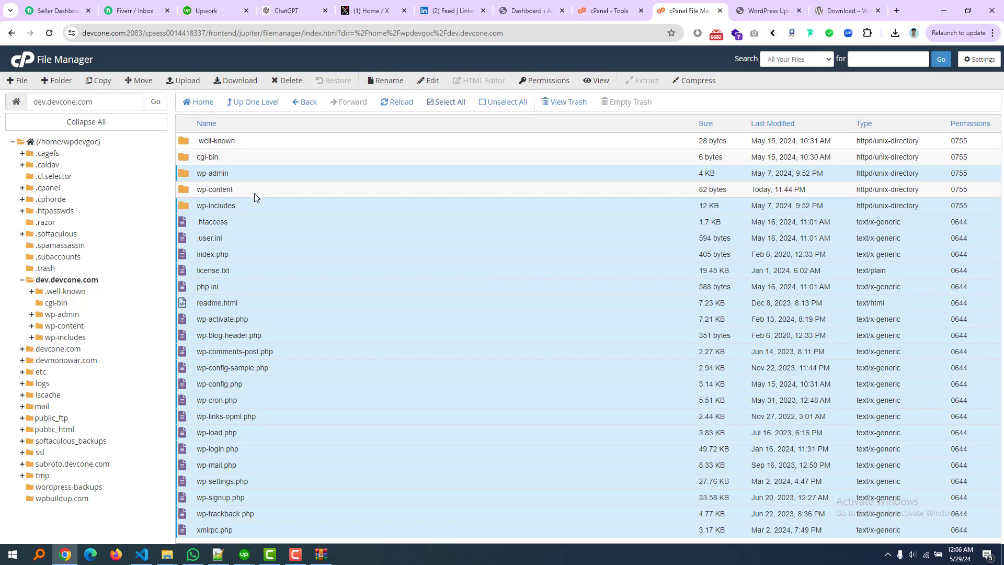
pyautogui.keyDown('ctrl'); pyautogui.click(247, 222); pyautogui.keyUp('ctrl')
pyautogui.keyDown('ctrl'); pyautogui.click(243, 236); pyautogui.keyUp('ctrl')
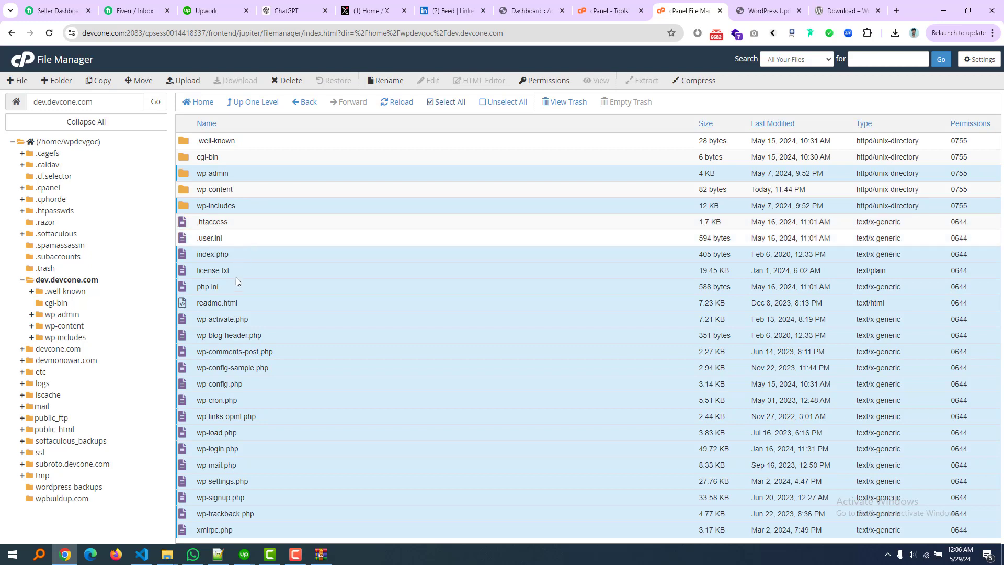
pyautogui.keyDown('ctrl'); pyautogui.click(235, 289); pyautogui.keyUp('ctrl')
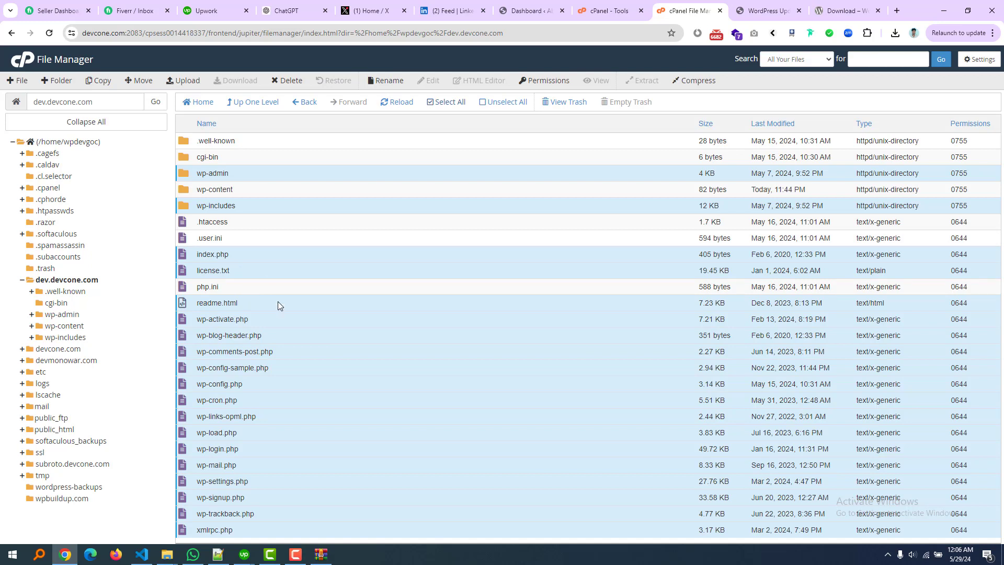
pyautogui.keyDown('ctrl'); pyautogui.click(283, 385); pyautogui.keyUp('ctrl')
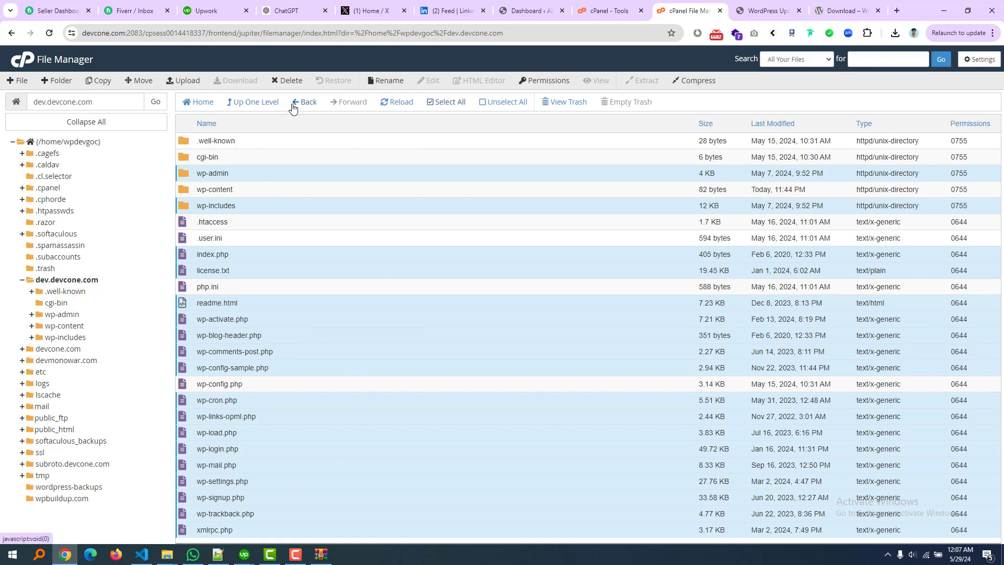
pyautogui.click(288, 80)
pyautogui.click(576, 373)
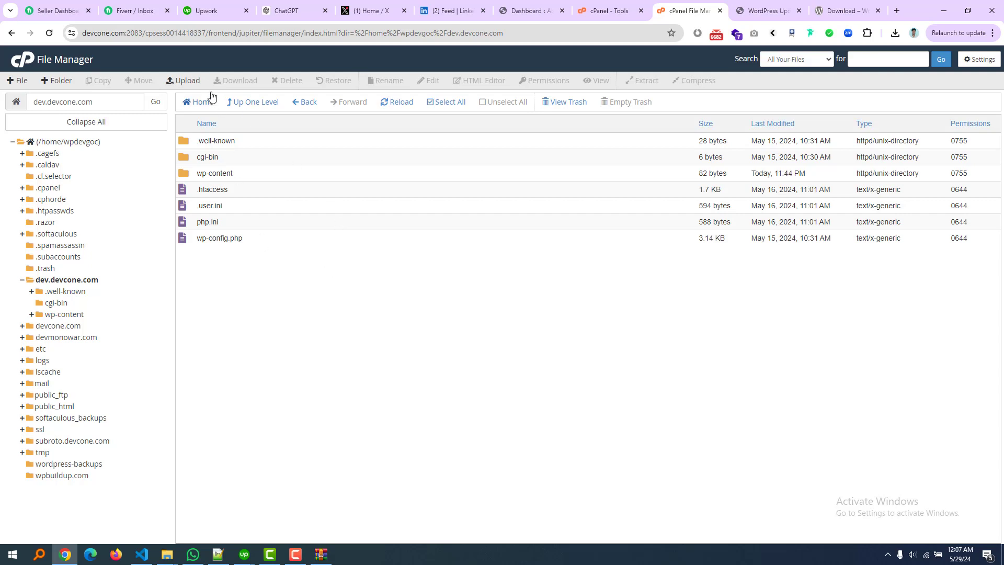
# Upload wp-no-content.zip from the local New folder into the dev.devcone.com directory, and close the upload page when it completes
pyautogui.click(172, 80)
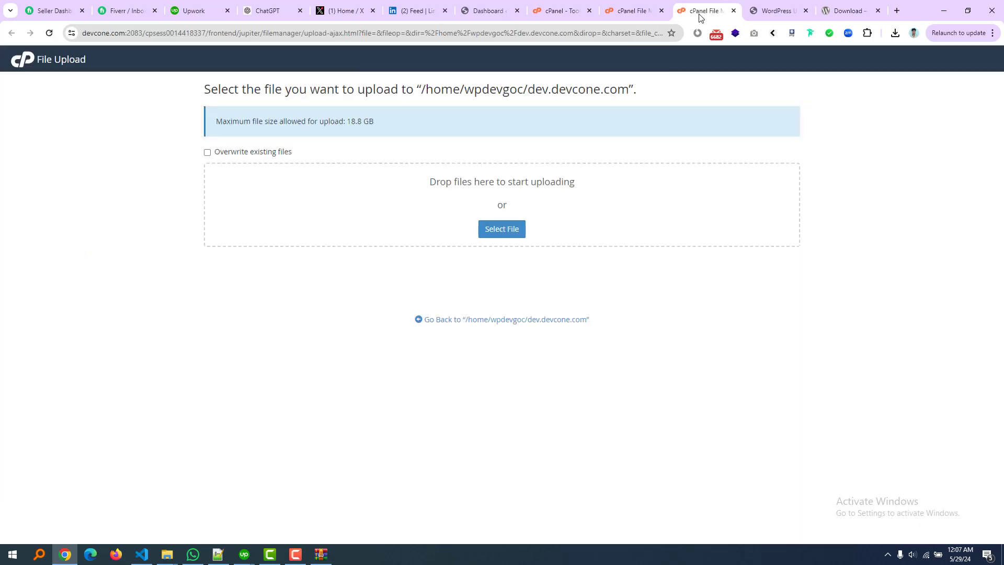
pyautogui.click(171, 555)
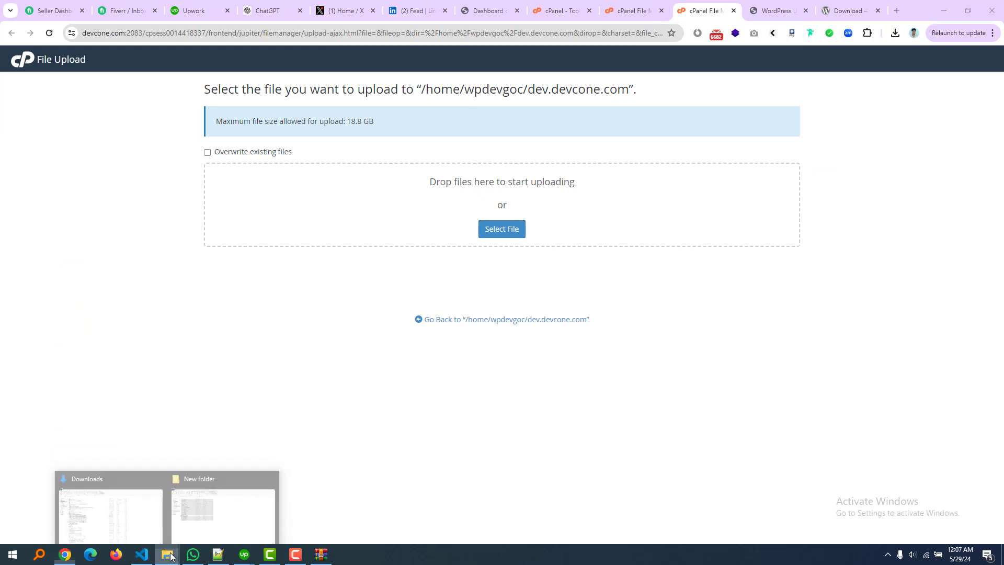
pyautogui.click(192, 516)
pyautogui.click(215, 377)
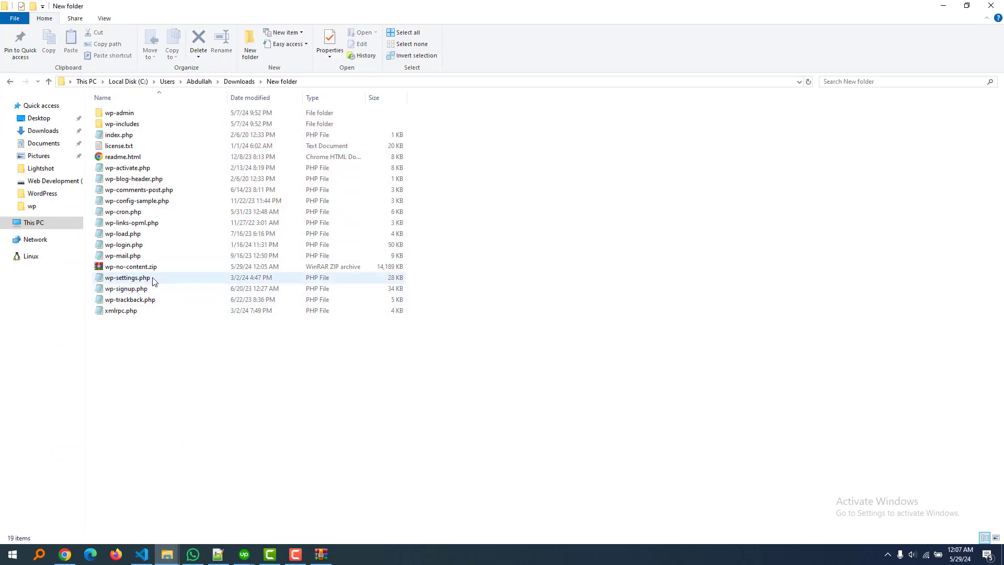
pyautogui.moveTo(132, 268); pyautogui.dragTo(448, 224)
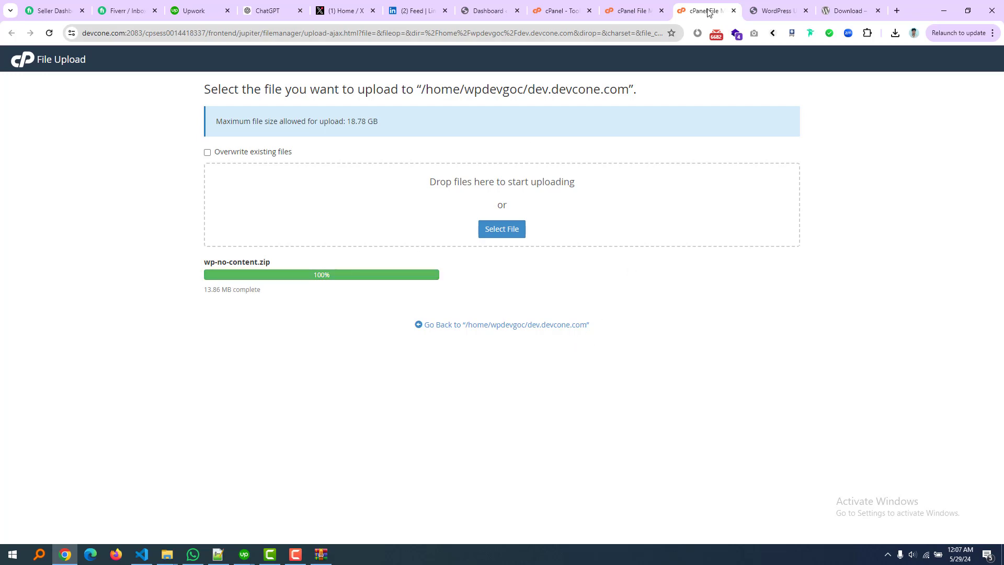
pyautogui.click(734, 11)
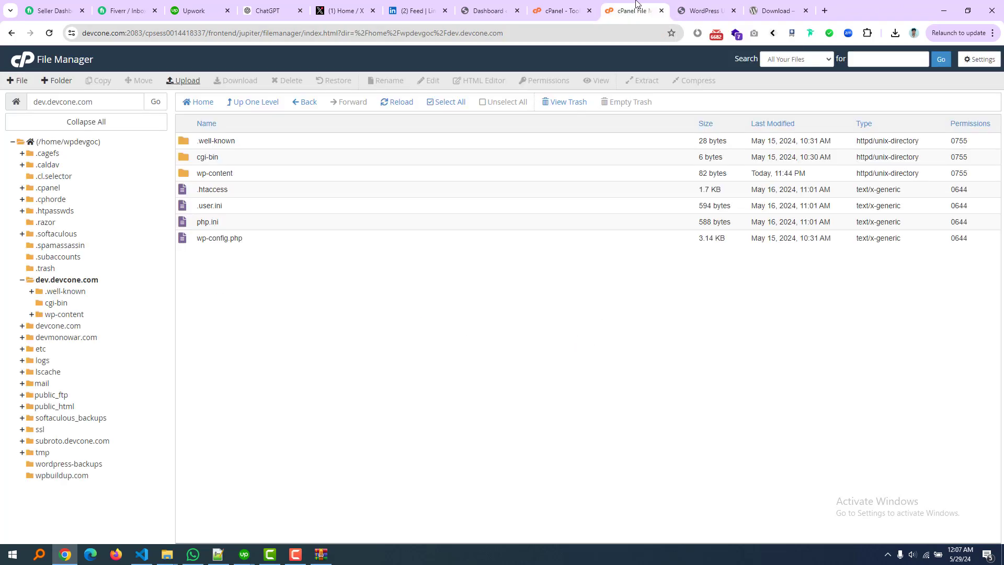
# Refresh the file listing and extract wp-no-content.zip into /dev.devcone.com
pyautogui.click(385, 103)
pyautogui.click(288, 259)
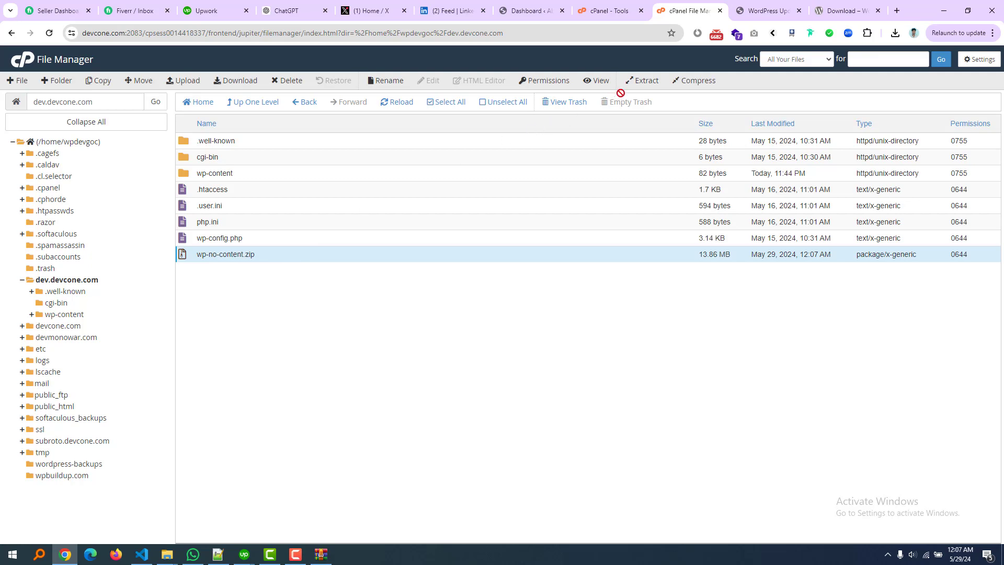
pyautogui.click(642, 81)
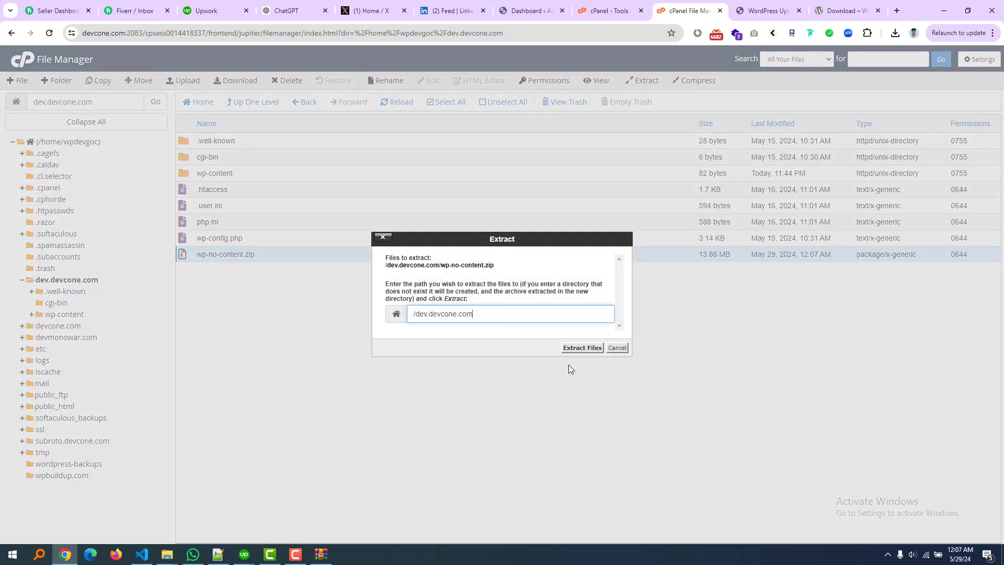
pyautogui.click(571, 348)
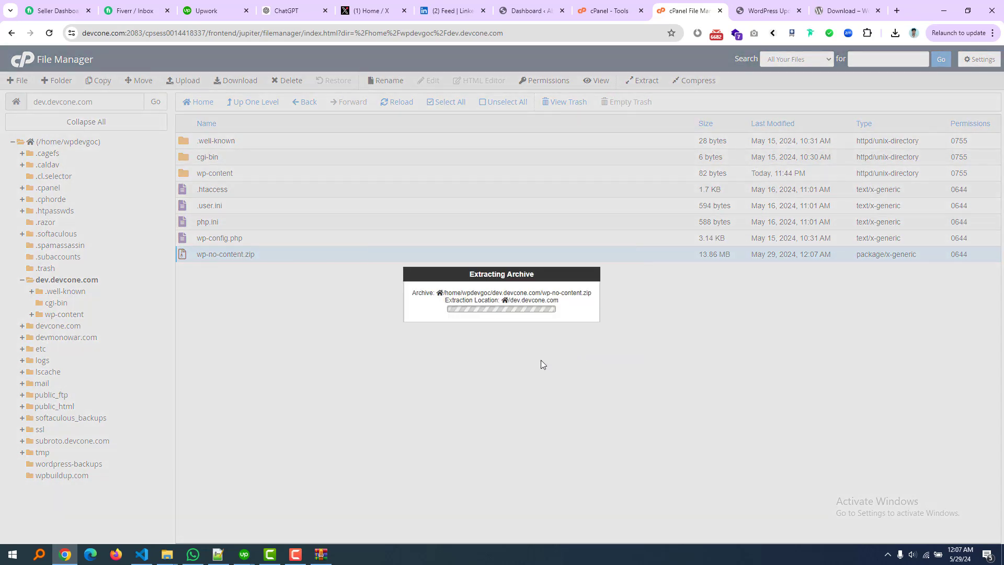
pyautogui.click(672, 401)
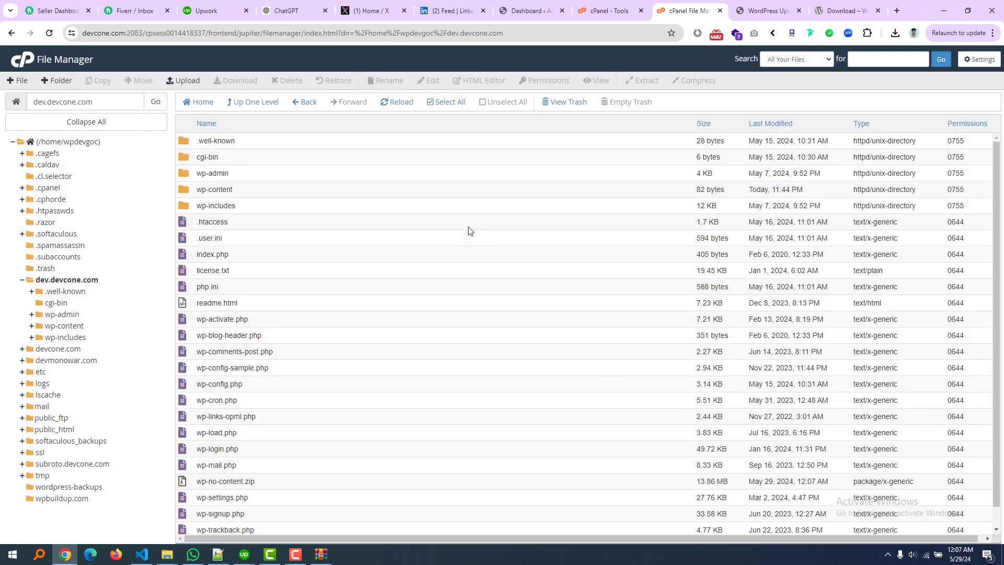
# Delete the wp-no-content.zip archive from the dev.devcone.com directory
pyautogui.click(404, 103)
pyautogui.scroll(-1, 360, 444)
pyautogui.click(287, 466)
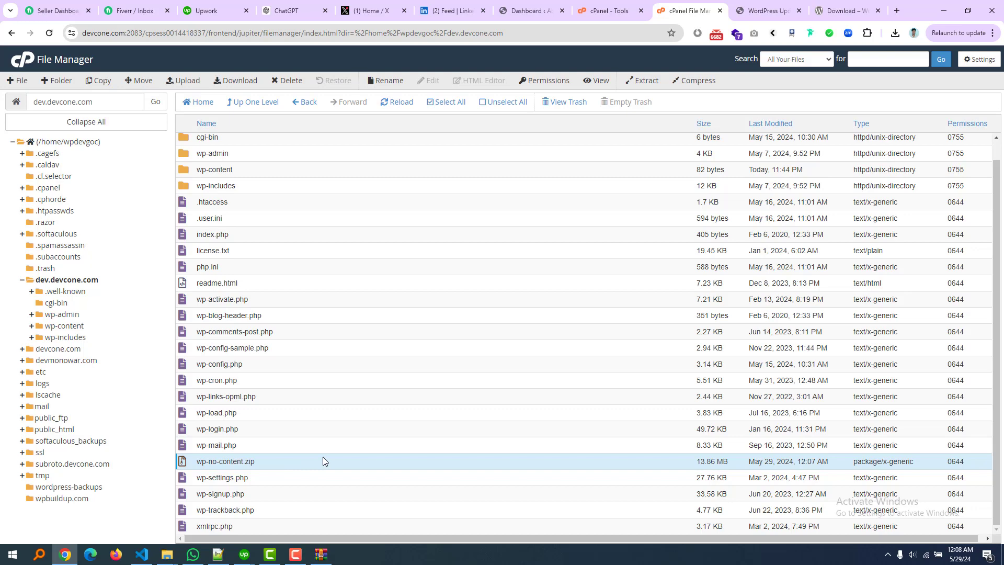
pyautogui.click(287, 80)
pyautogui.click(590, 328)
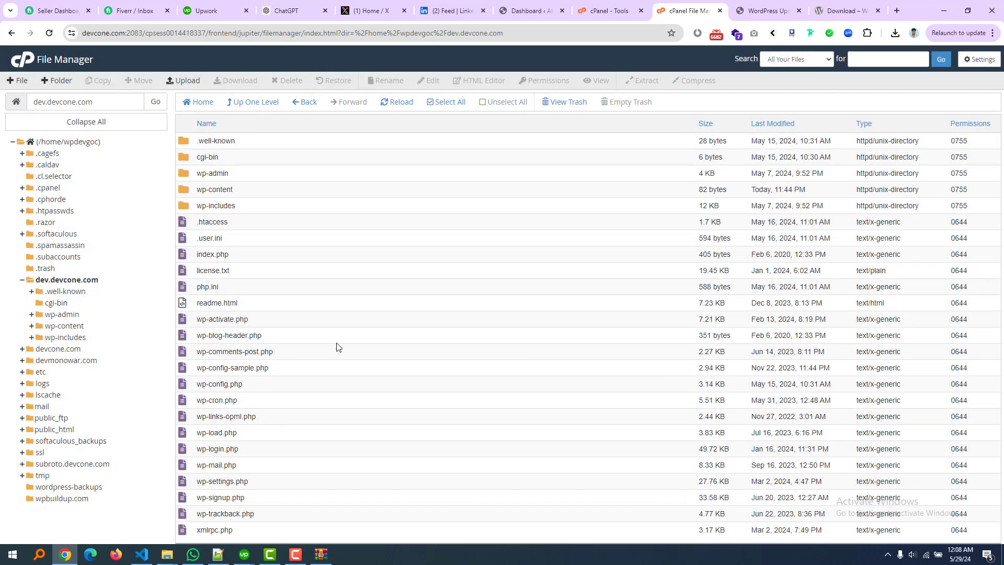
# Check the new wp-admin and wp-includes folders and the site's WordPress dashboard, returning to File Manager
pyautogui.click(245, 178)
pyautogui.click(263, 208)
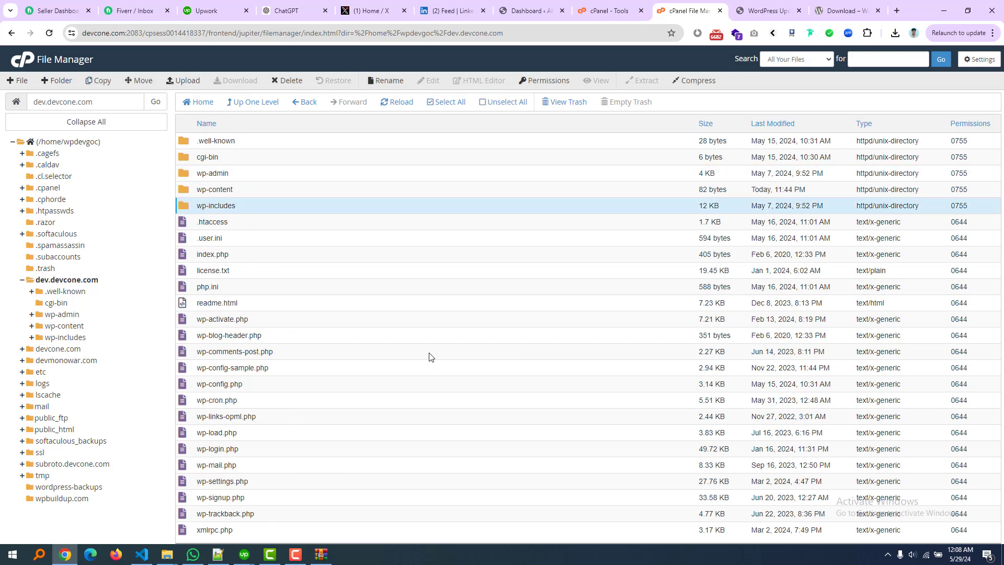
pyautogui.click(766, 9)
pyautogui.click(59, 83)
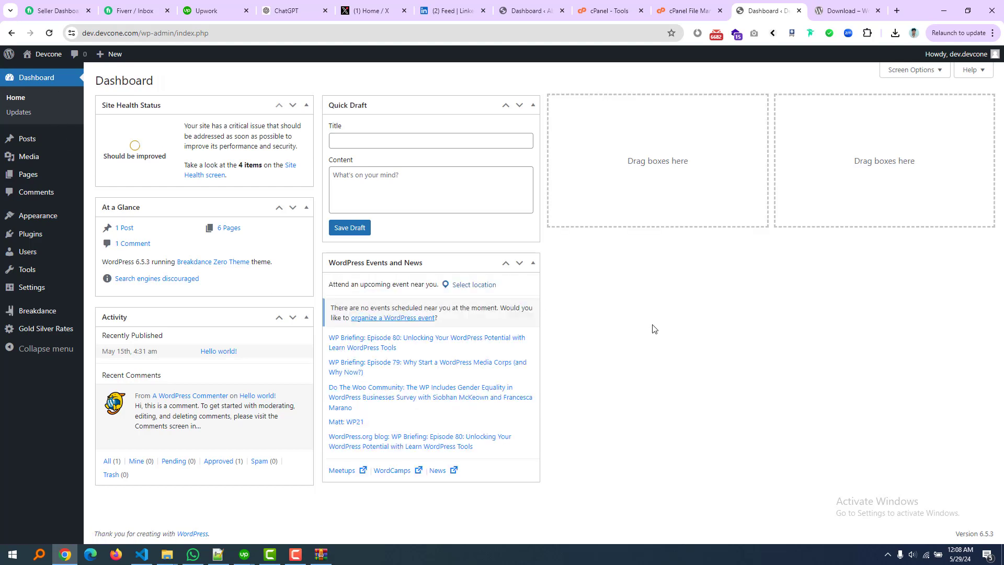
pyautogui.click(681, 9)
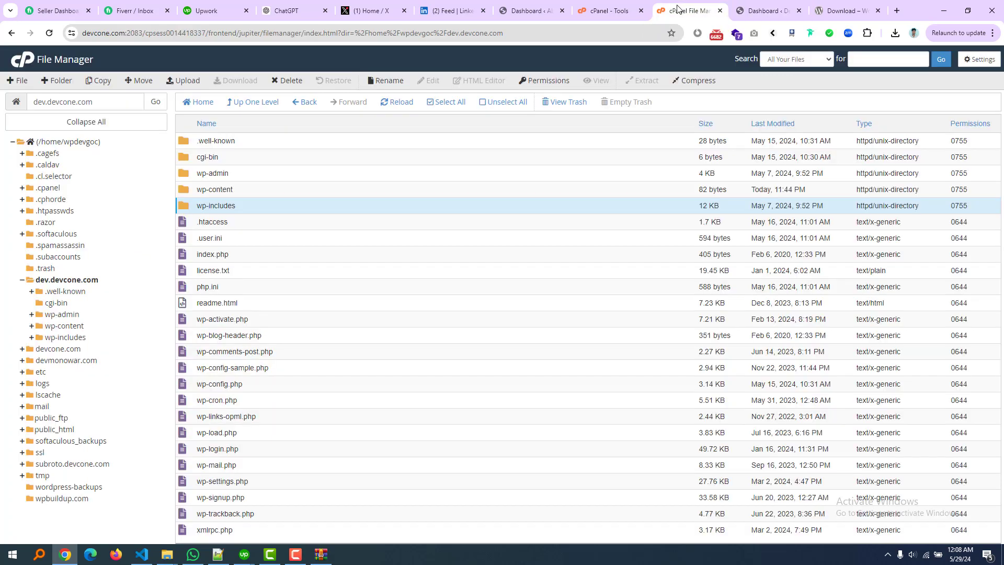